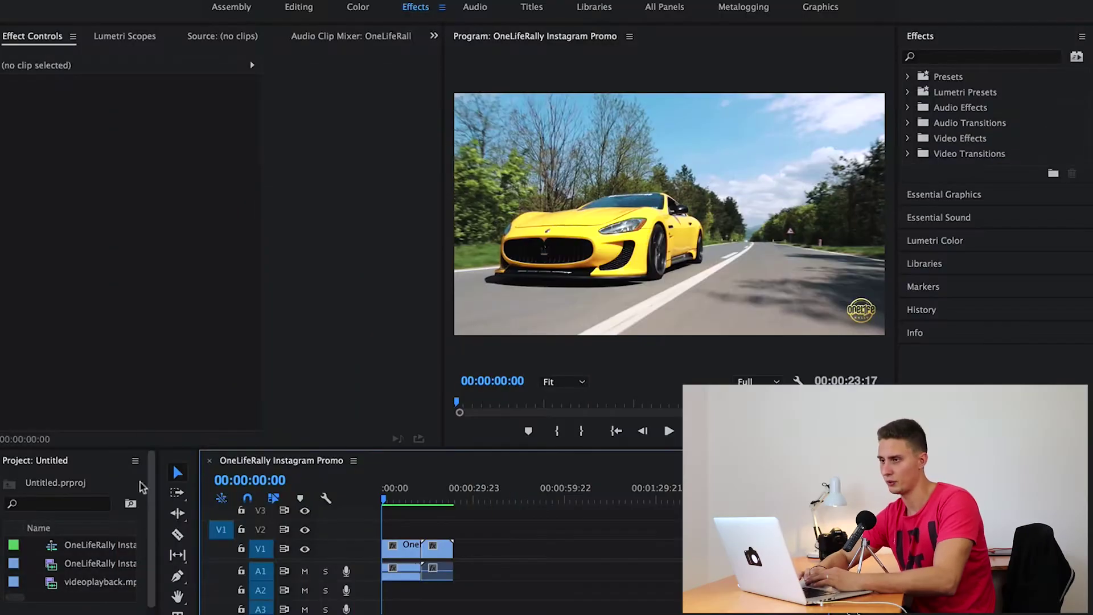
# Step: Create a new adjustment layer, place it on V2 over the promo clip, and select it
pyautogui.click(103, 461)
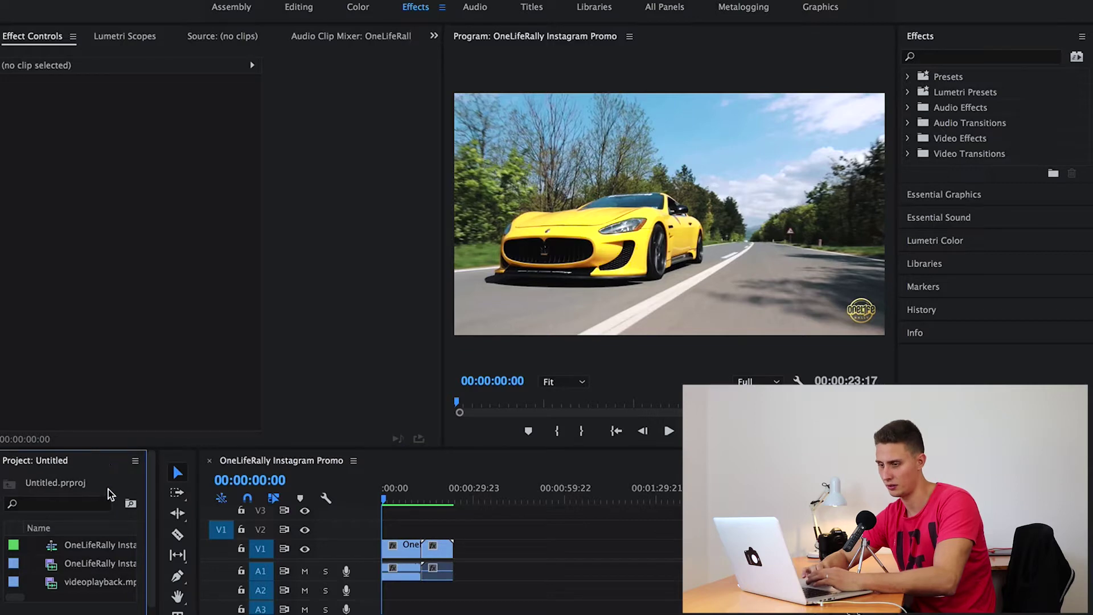
pyautogui.click(145, 0)
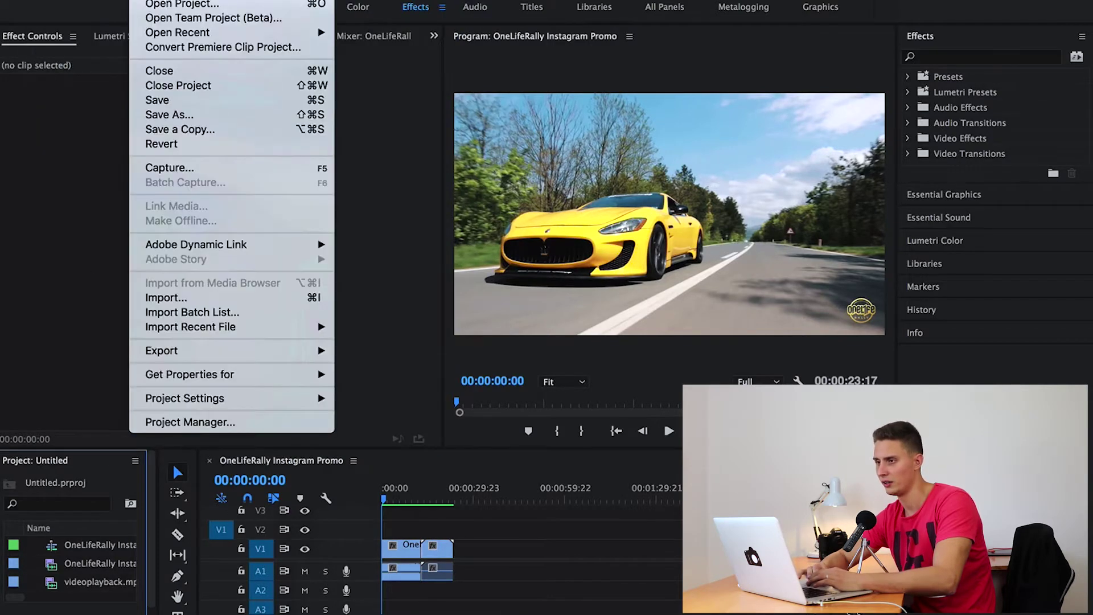
pyautogui.click(398, 95)
pyautogui.press('Return')
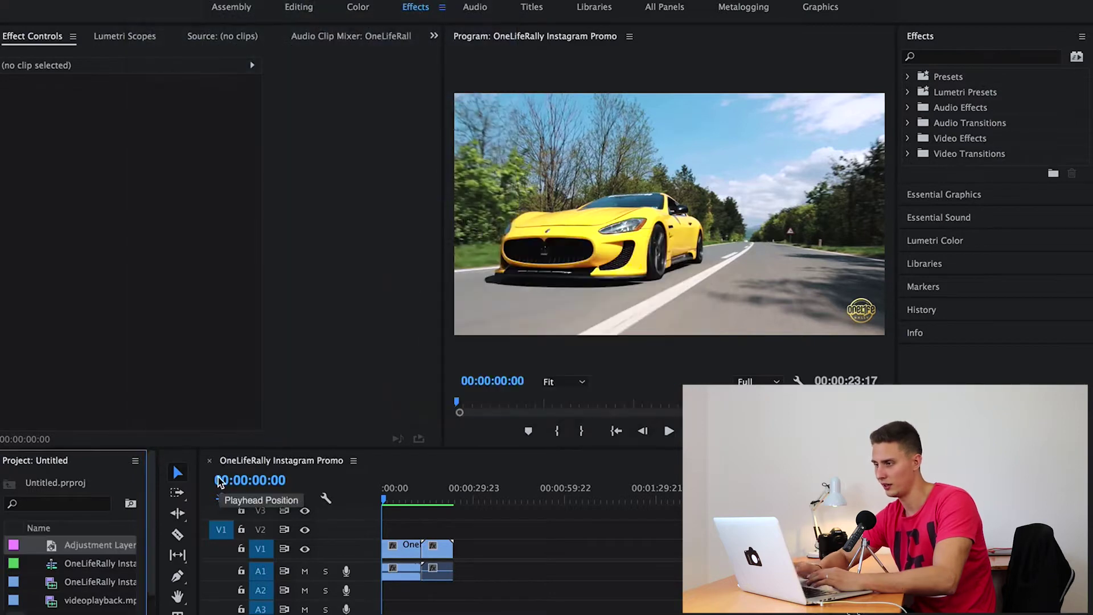
pyautogui.moveTo(14, 547); pyautogui.dragTo(455, 526)
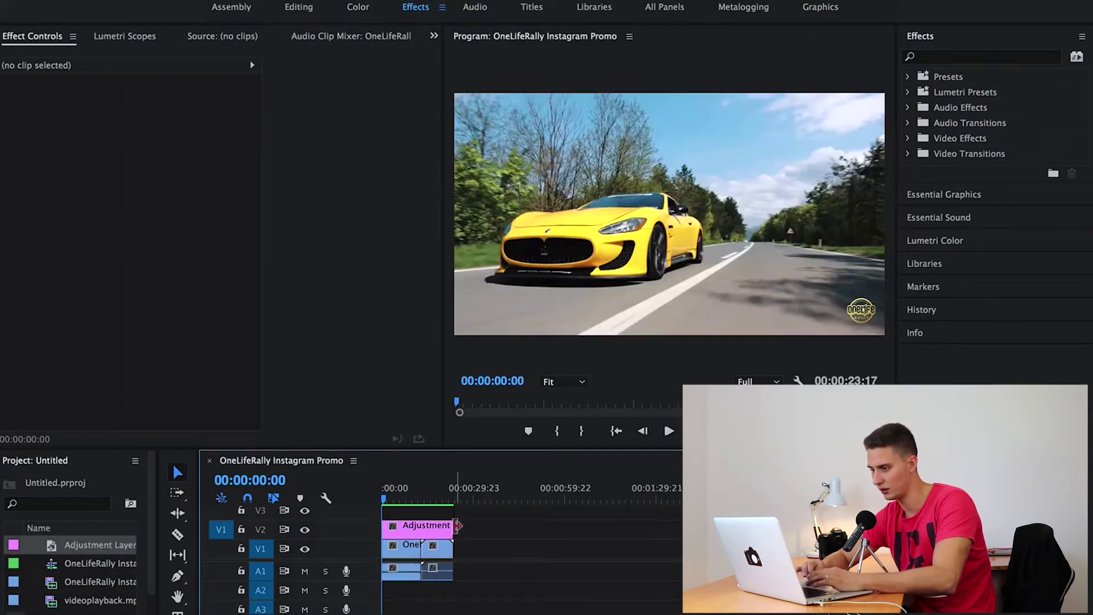
pyautogui.click(398, 498)
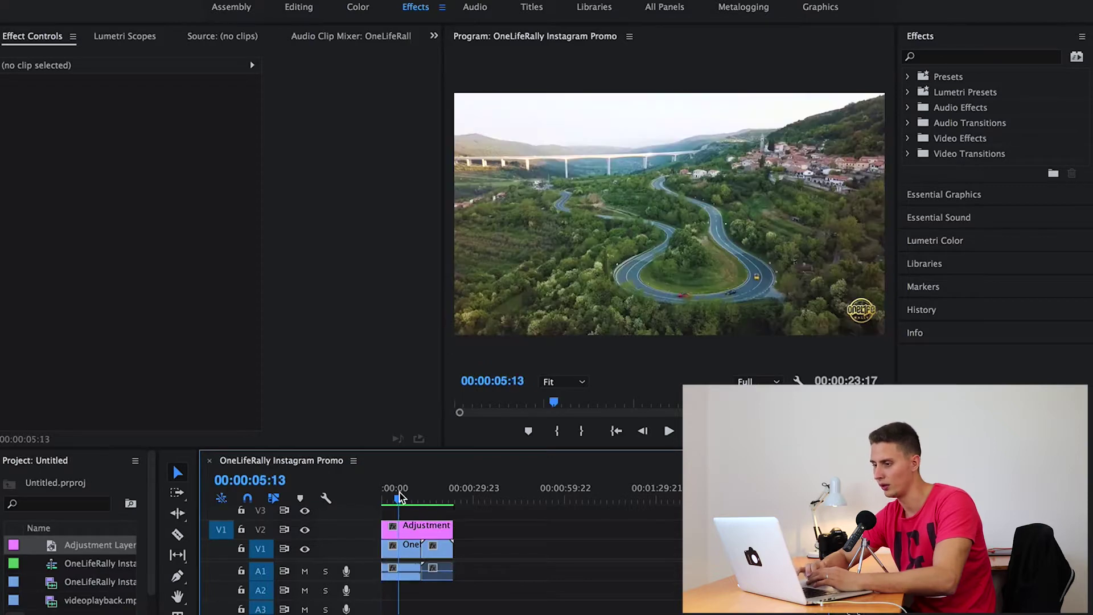
pyautogui.click(401, 528)
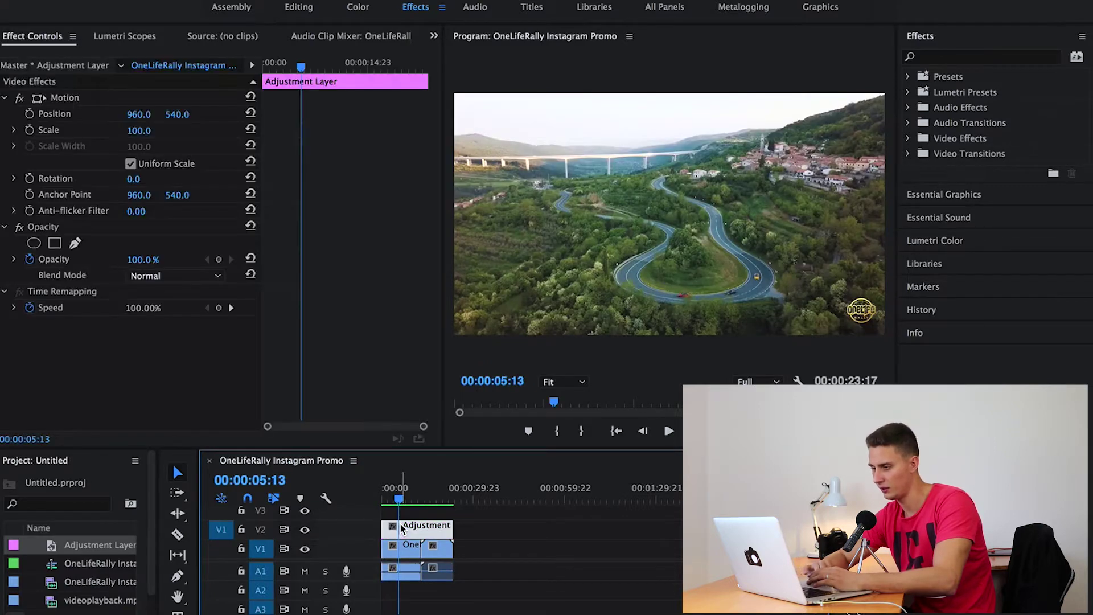
# Step: Apply Channel Blur to the adjustment layer and set Red Blurriness to 70
pyautogui.click(978, 56)
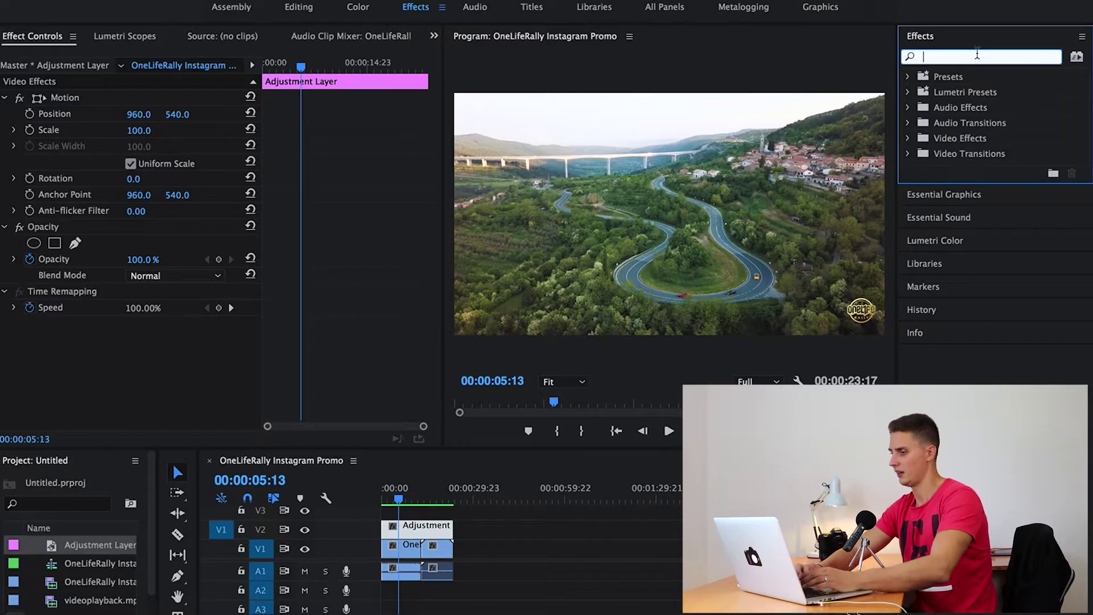
pyautogui.write('channel')
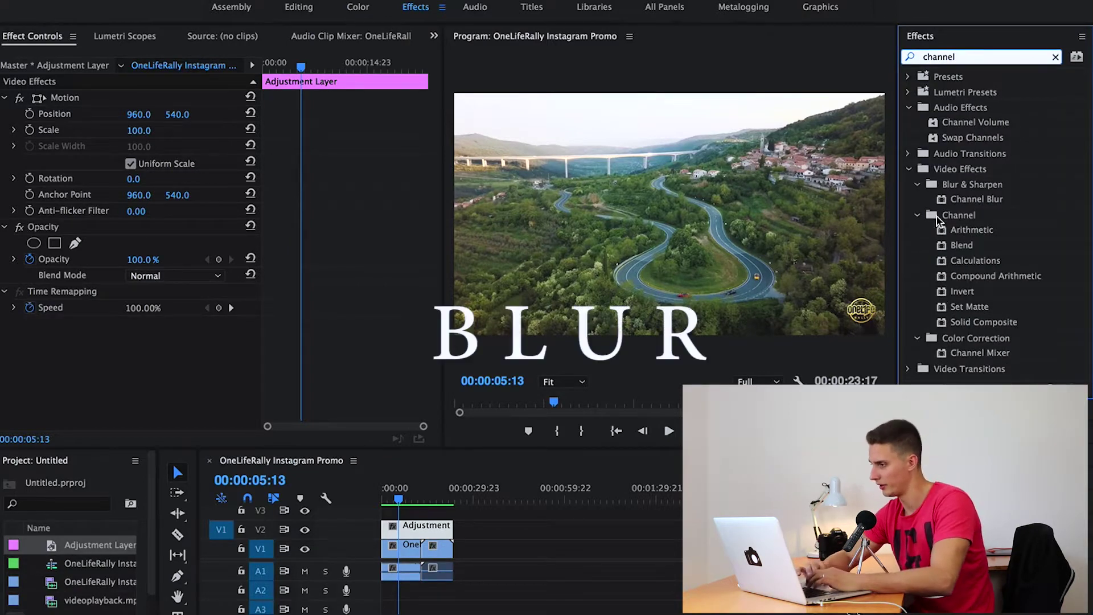
pyautogui.moveTo(955, 199); pyautogui.dragTo(418, 527)
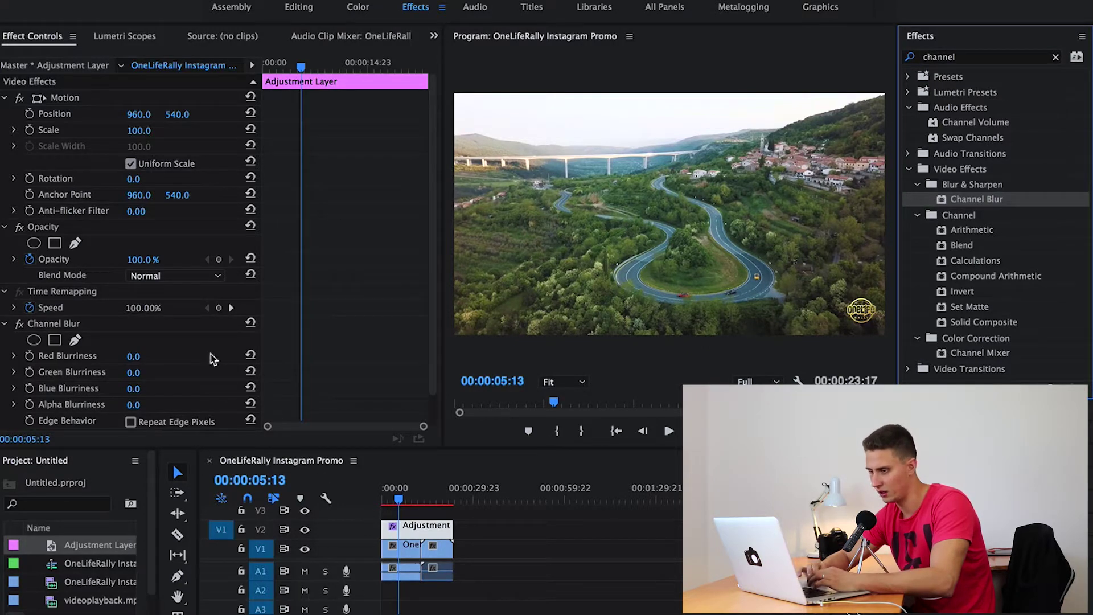
pyautogui.click(132, 356)
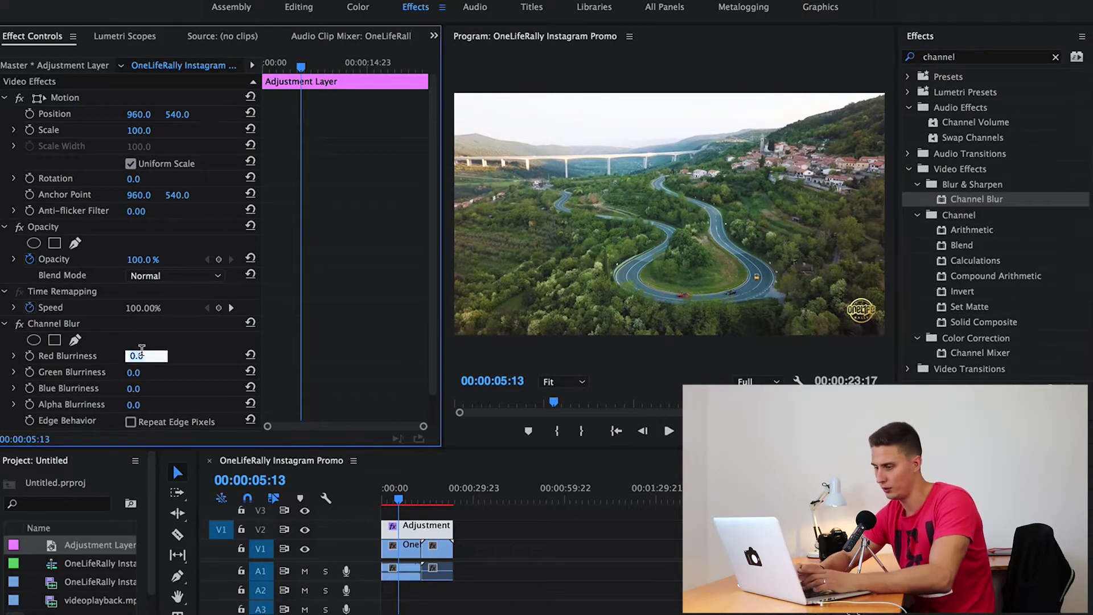
pyautogui.write('70')
pyautogui.press('Return')
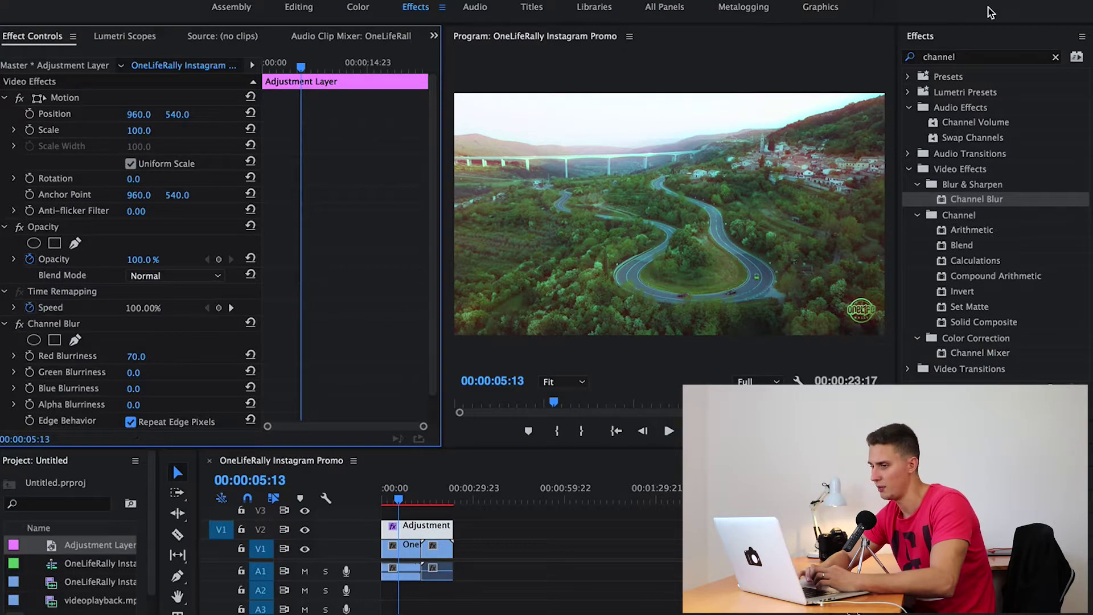
# Step: Add a Noise effect to the adjustment layer with Amount of Noise at 20%
pyautogui.click(1056, 57)
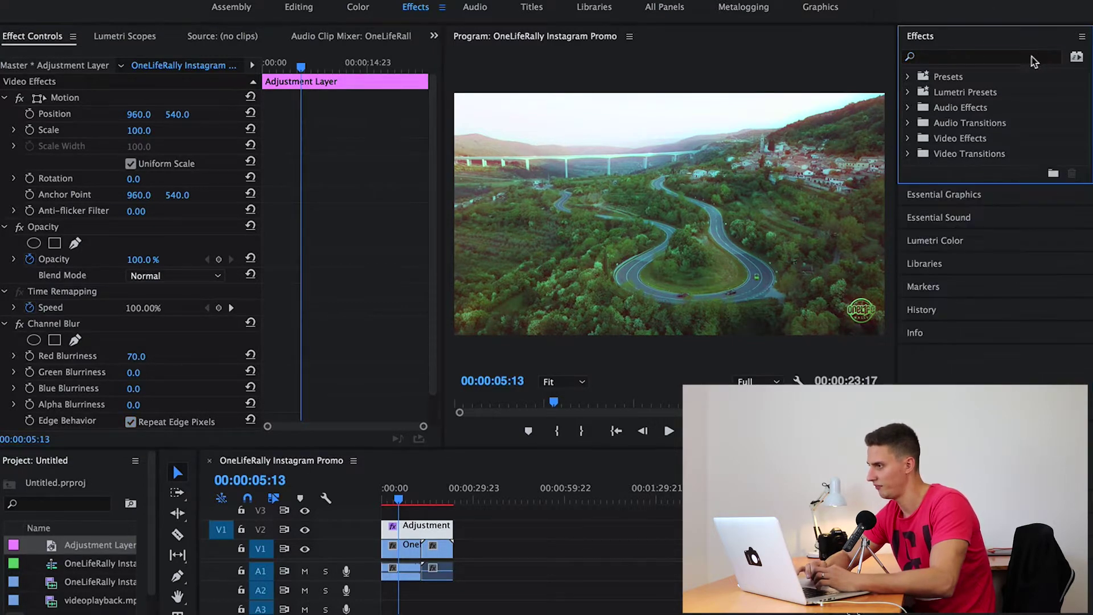
pyautogui.click(1032, 57)
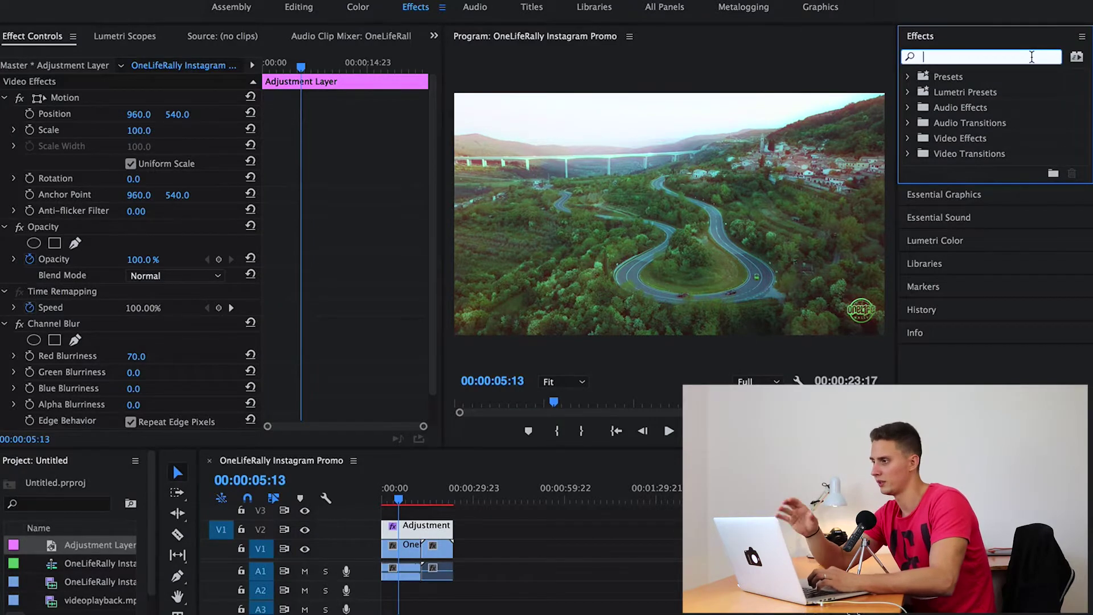
pyautogui.write('noise')
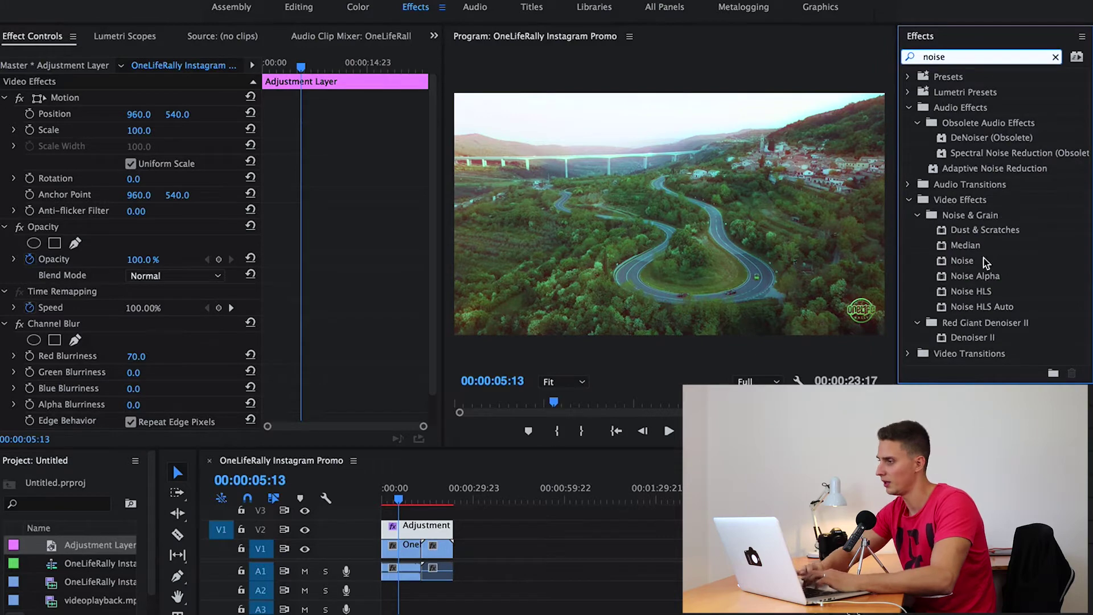
pyautogui.moveTo(987, 263); pyautogui.dragTo(372, 356)
pyautogui.moveTo(132, 374); pyautogui.dragTo(735, 296)
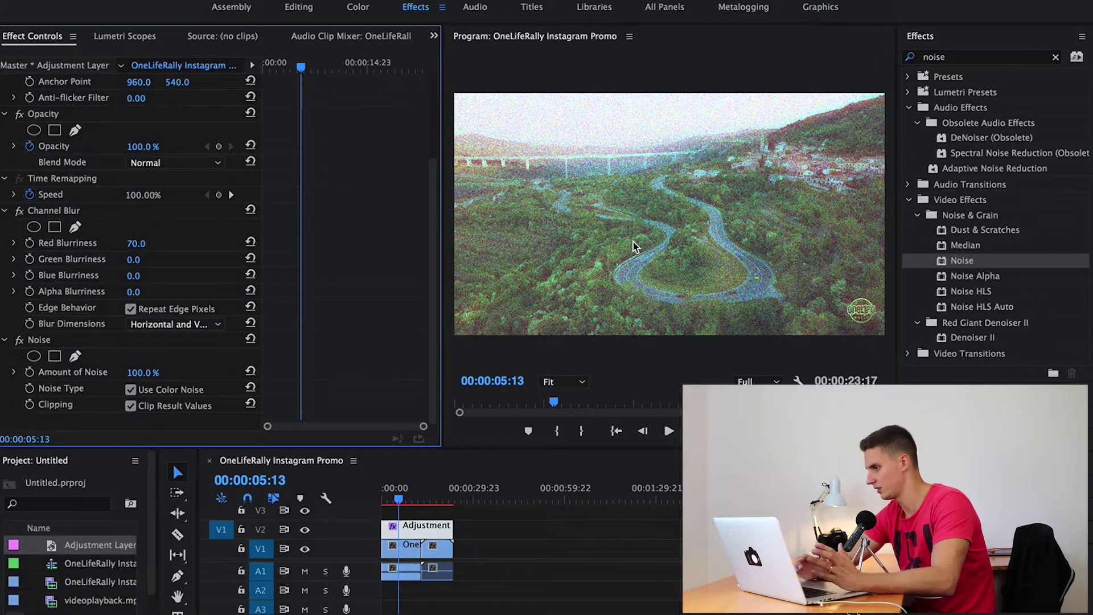
pyautogui.click(142, 371)
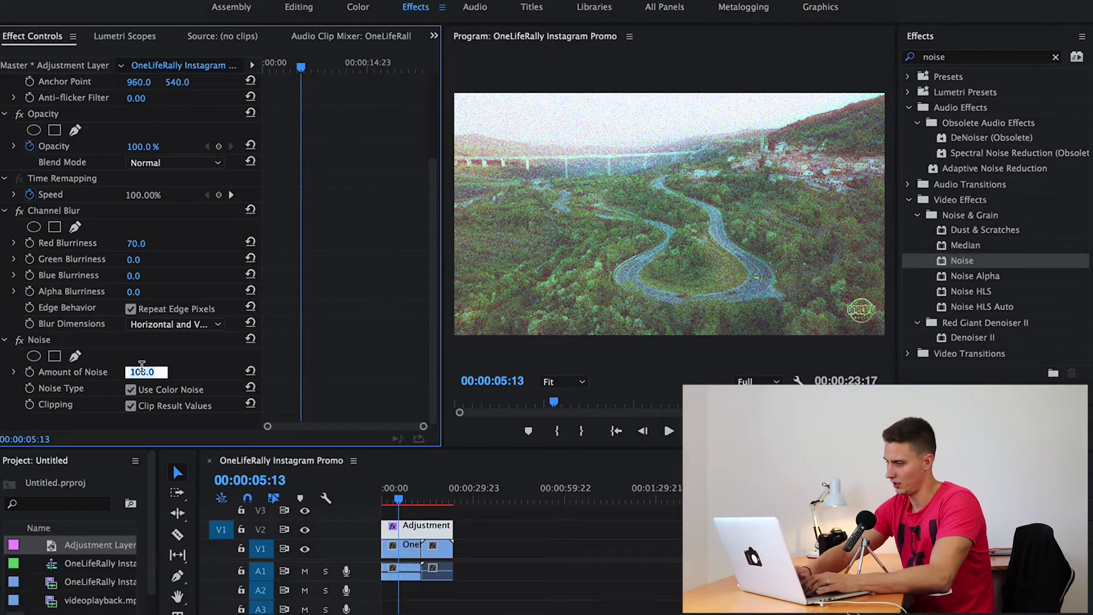
pyautogui.write('20')
pyautogui.press('Return')
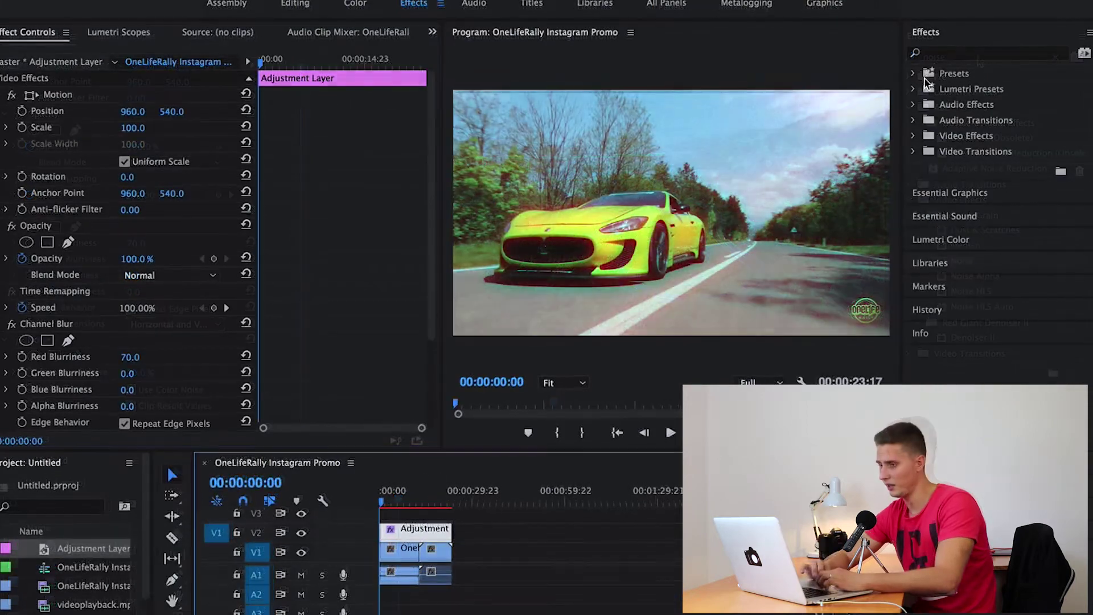
# Step: Apply the Wave Warp effect to the adjustment layer
pyautogui.click(945, 54)
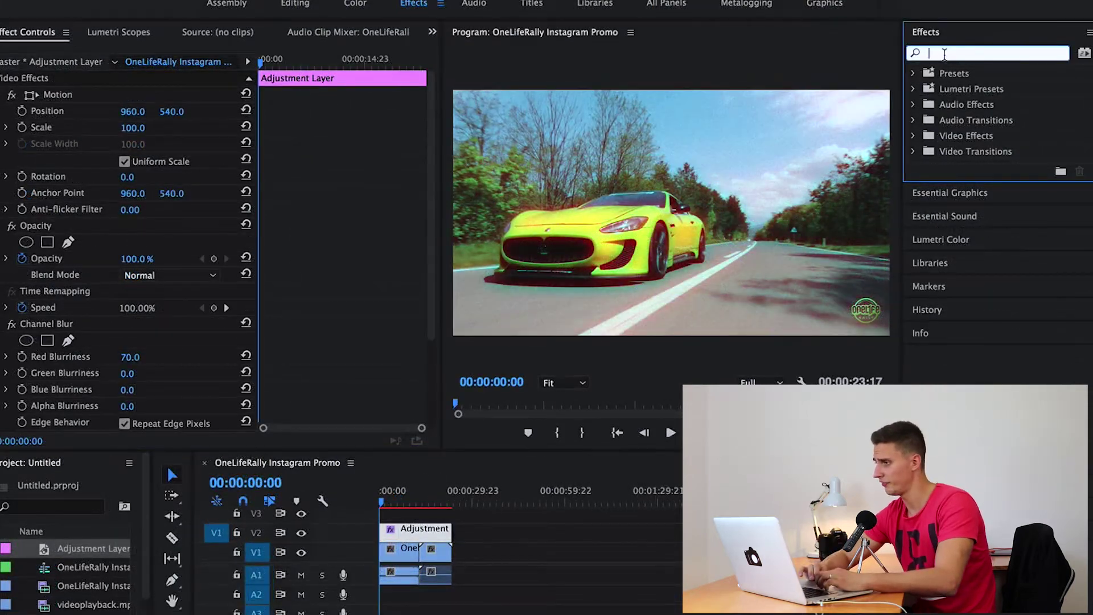
pyautogui.write('wave warp')
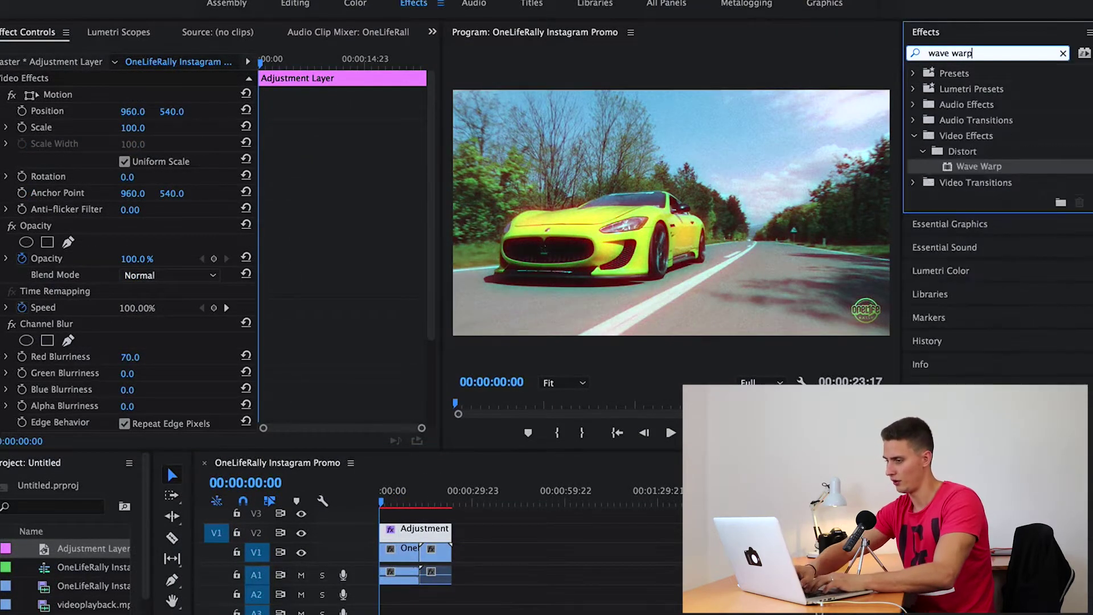
pyautogui.click(959, 165)
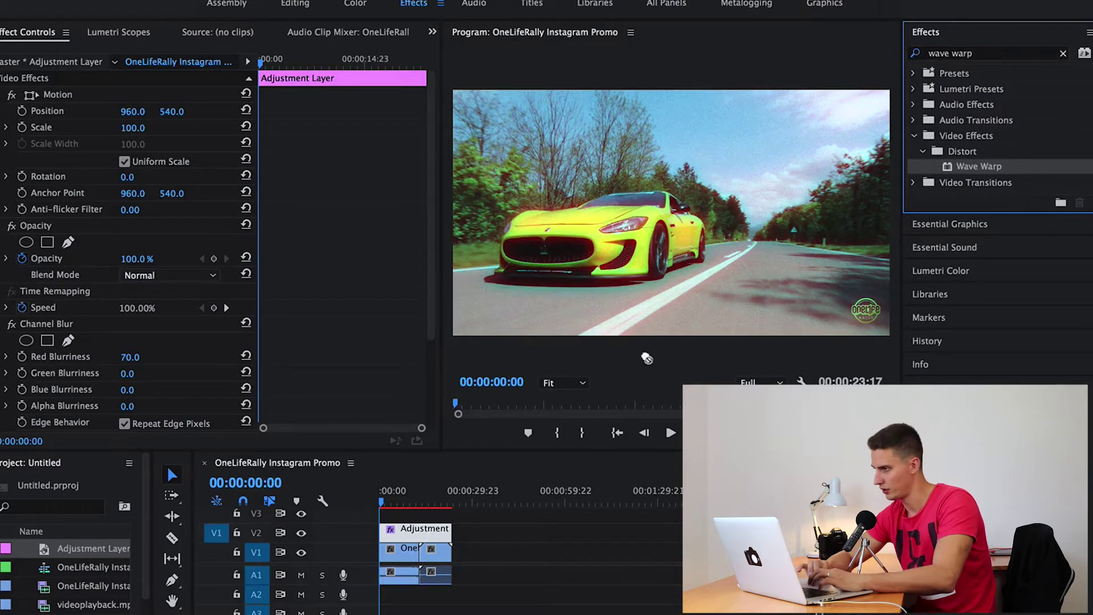
pyautogui.moveTo(647, 358); pyautogui.dragTo(427, 529)
pyautogui.scroll(-5, 373, 346)
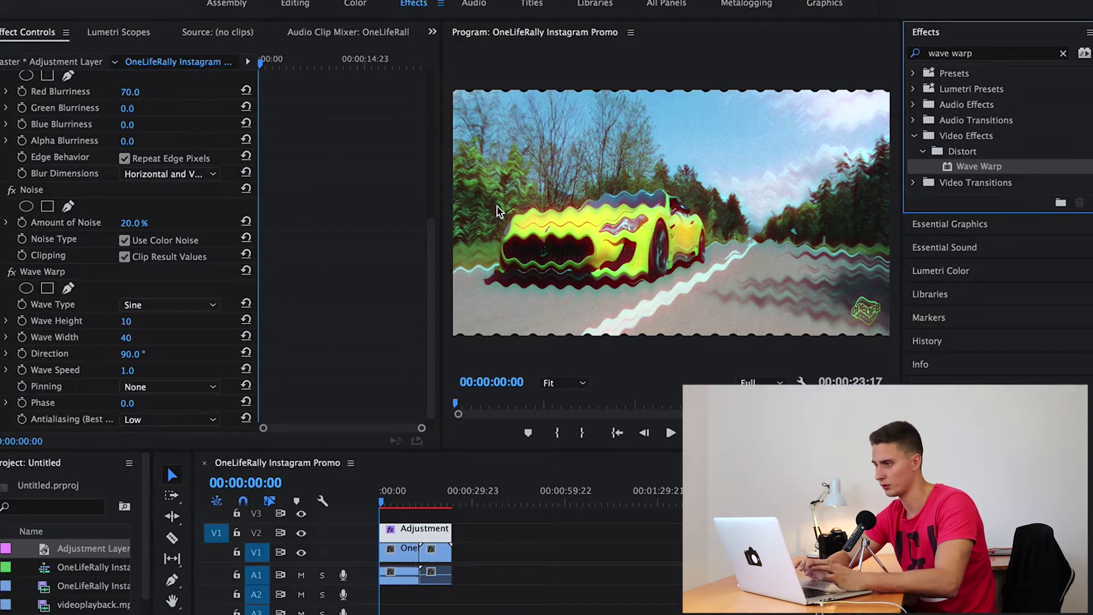
# Step: Set Wave Warp to Square waves, width 670, direction 0°, pinned at All Edges
pyautogui.click(205, 308)
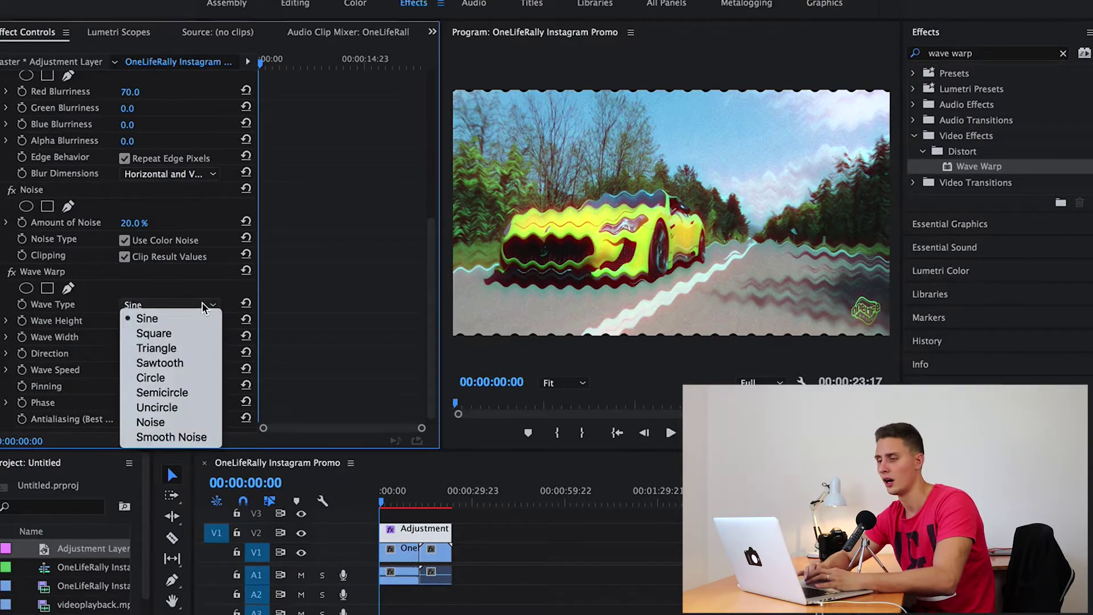
pyautogui.click(204, 334)
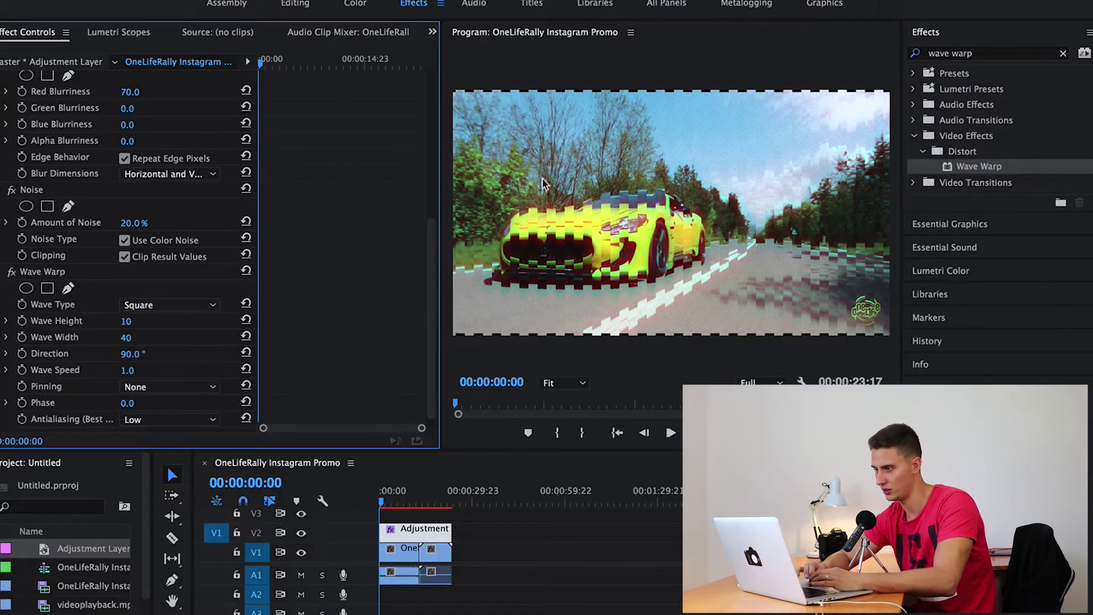
pyautogui.moveTo(126, 337); pyautogui.dragTo(169, 337)
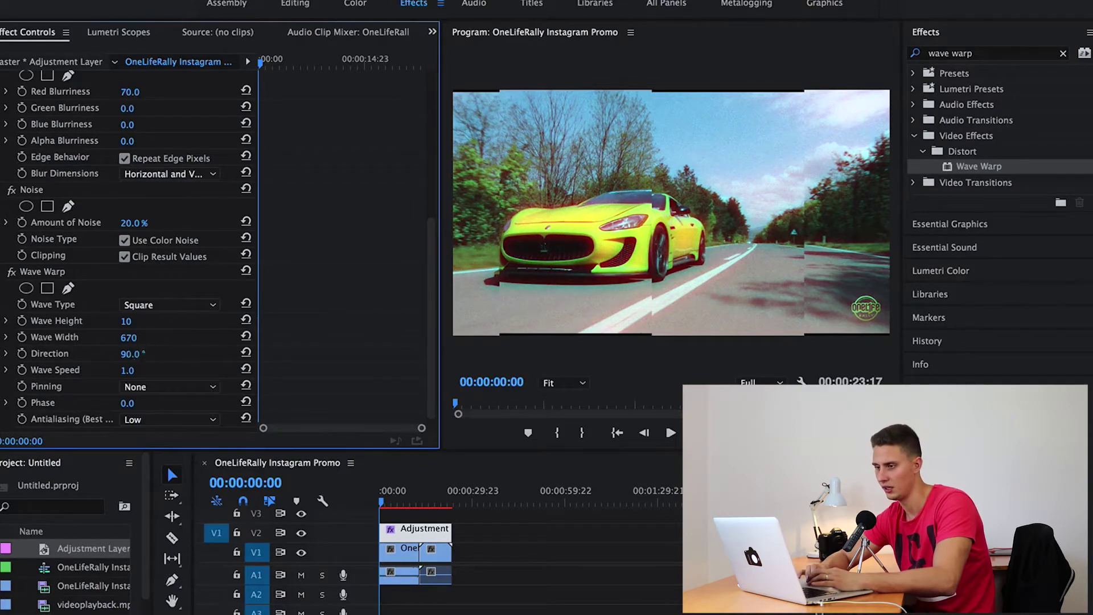
pyautogui.click(131, 353)
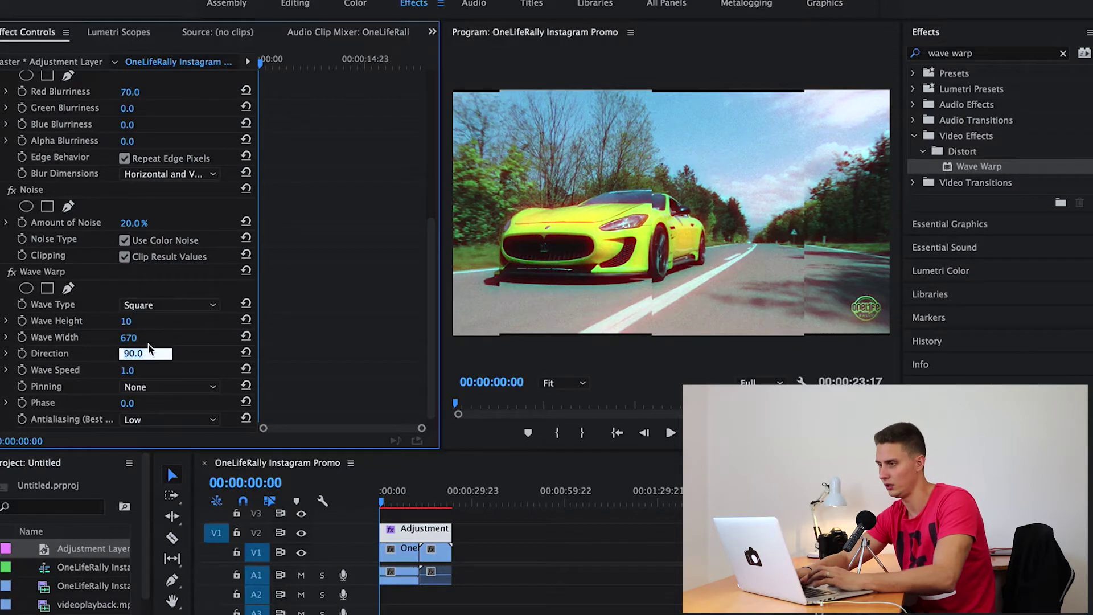
pyautogui.write('0')
pyautogui.press('Return')
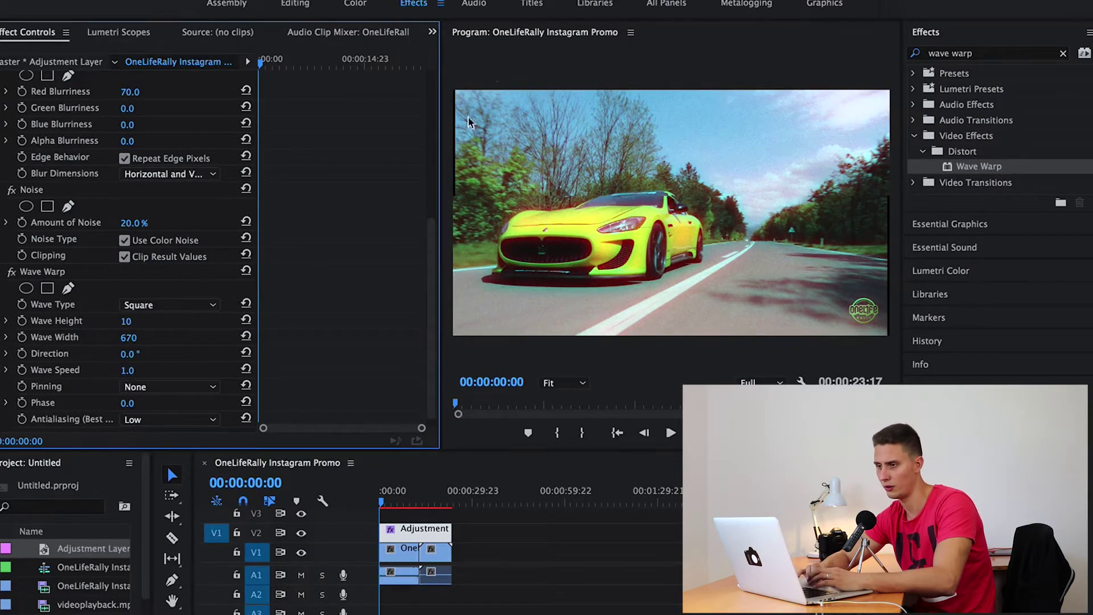
pyautogui.click(142, 386)
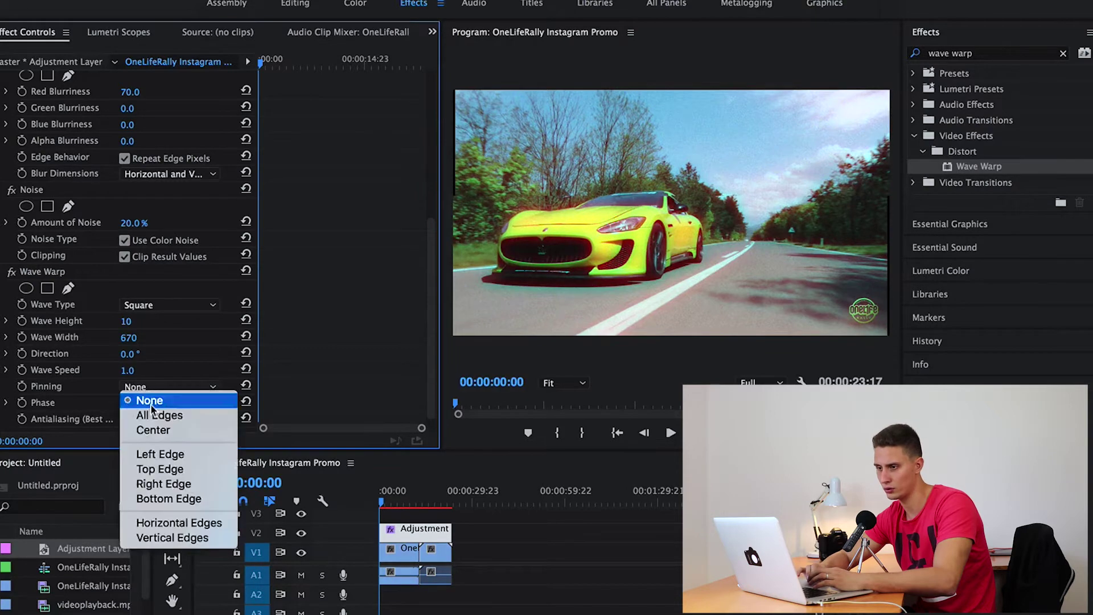
pyautogui.click(155, 415)
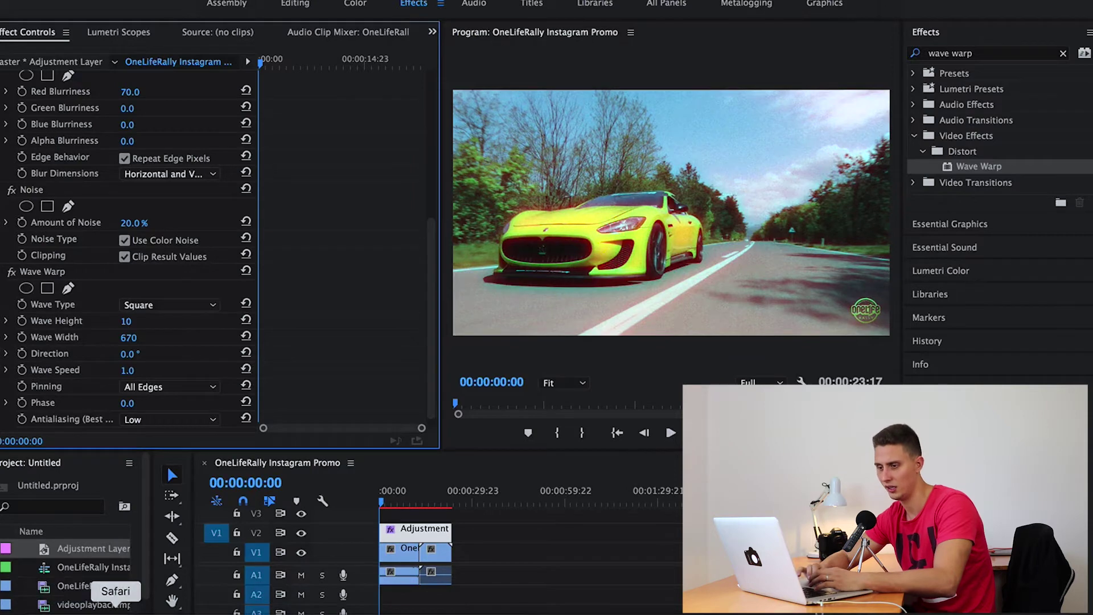
# Step: Bring up the YouTube results for 'free vhs play overlay' in Safari and switch to the savefrom.net tab
pyautogui.click(116, 608)
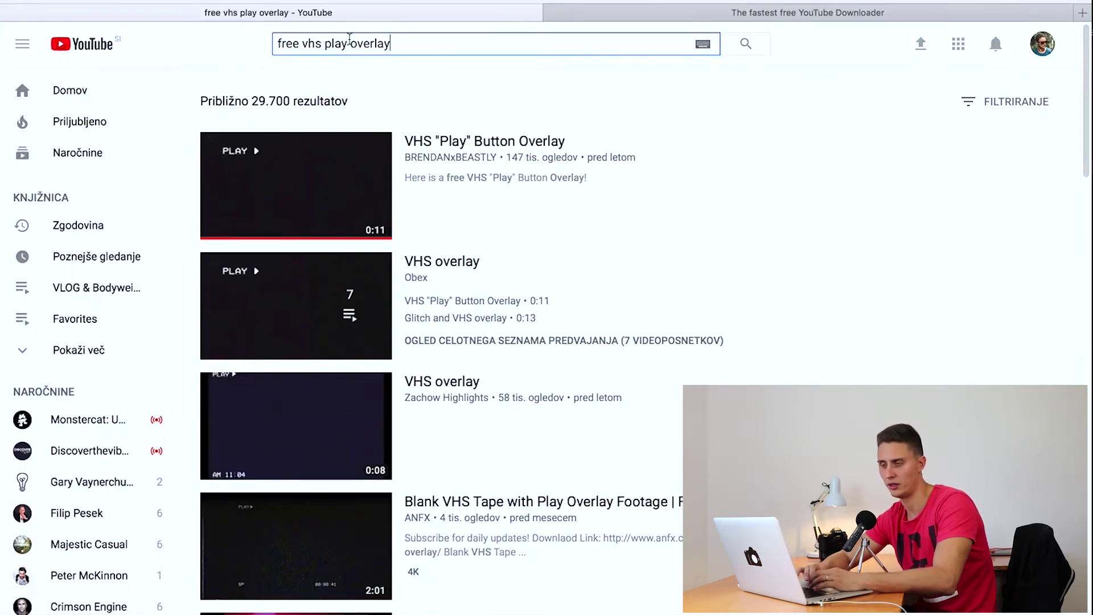
pyautogui.click(441, 32)
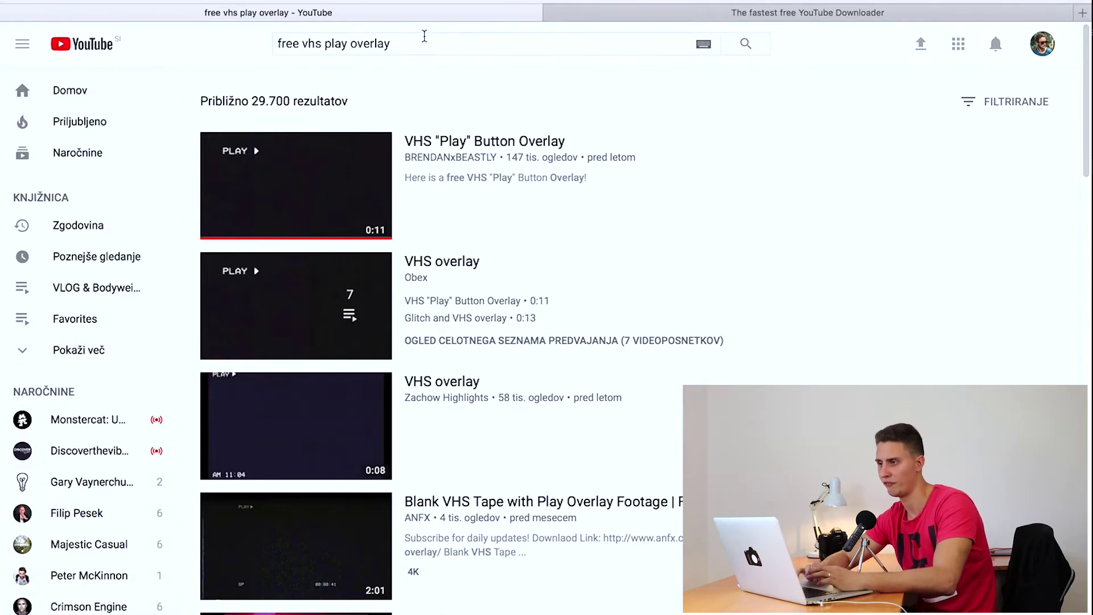
pyautogui.click(690, 7)
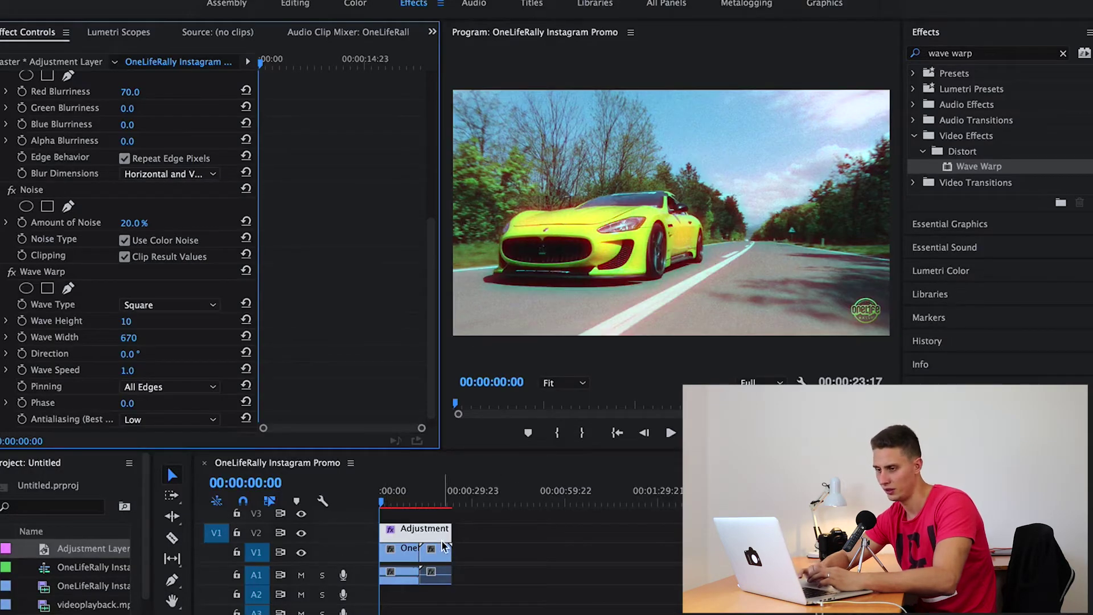
# Step: Duplicate the videoplayback.mp4 overlay onto a higher track at the sequence start and scale it to 347
pyautogui.click(444, 572)
pyautogui.moveTo(444, 581); pyautogui.dragTo(393, 592)
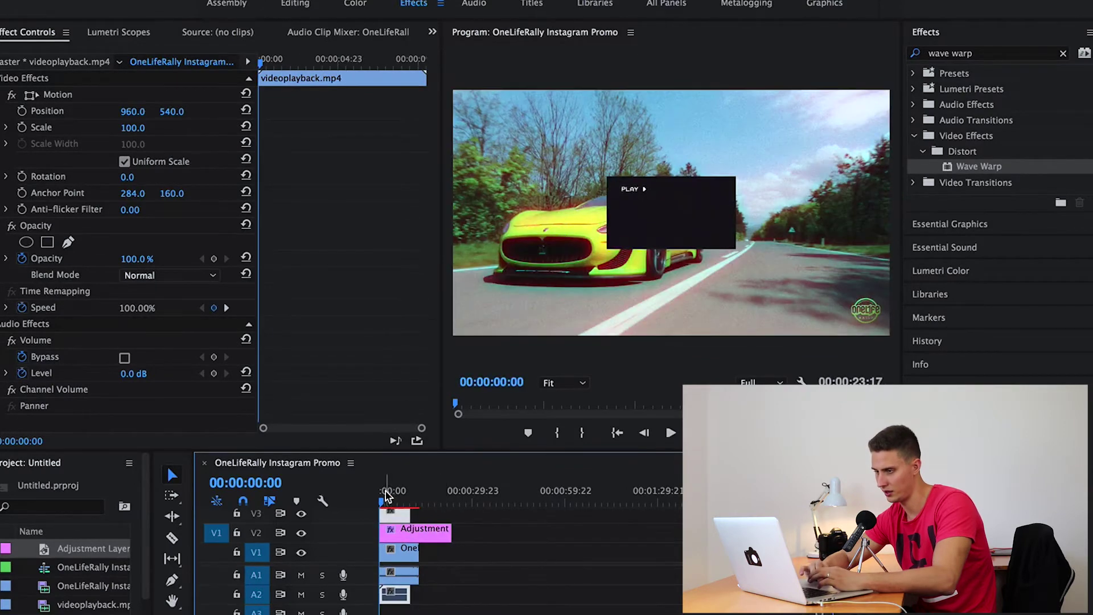
pyautogui.click(387, 490)
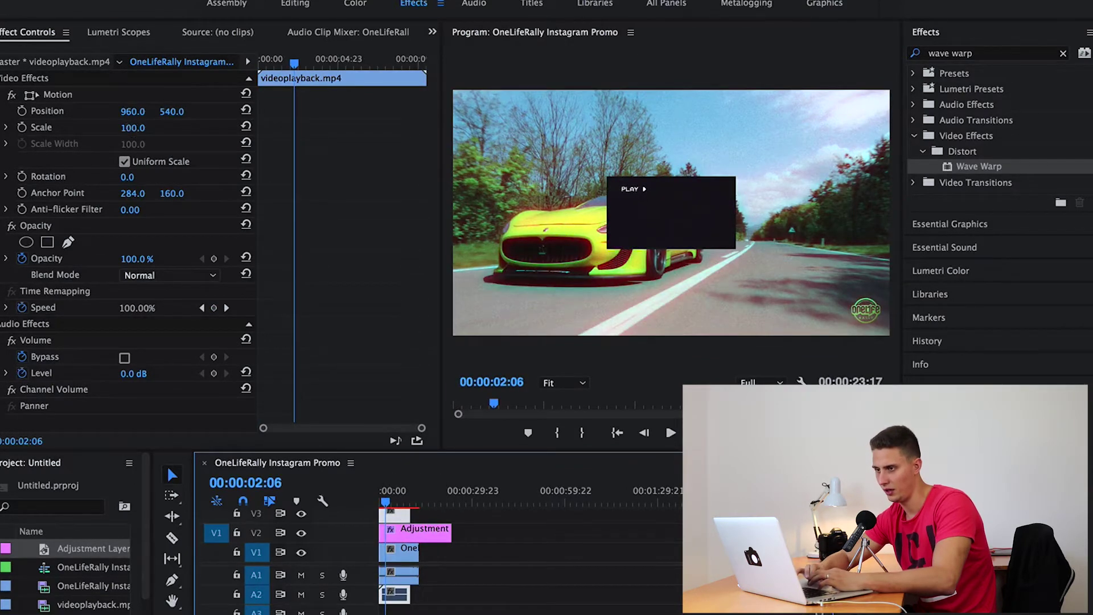
pyautogui.moveTo(132, 128); pyautogui.dragTo(212, 128)
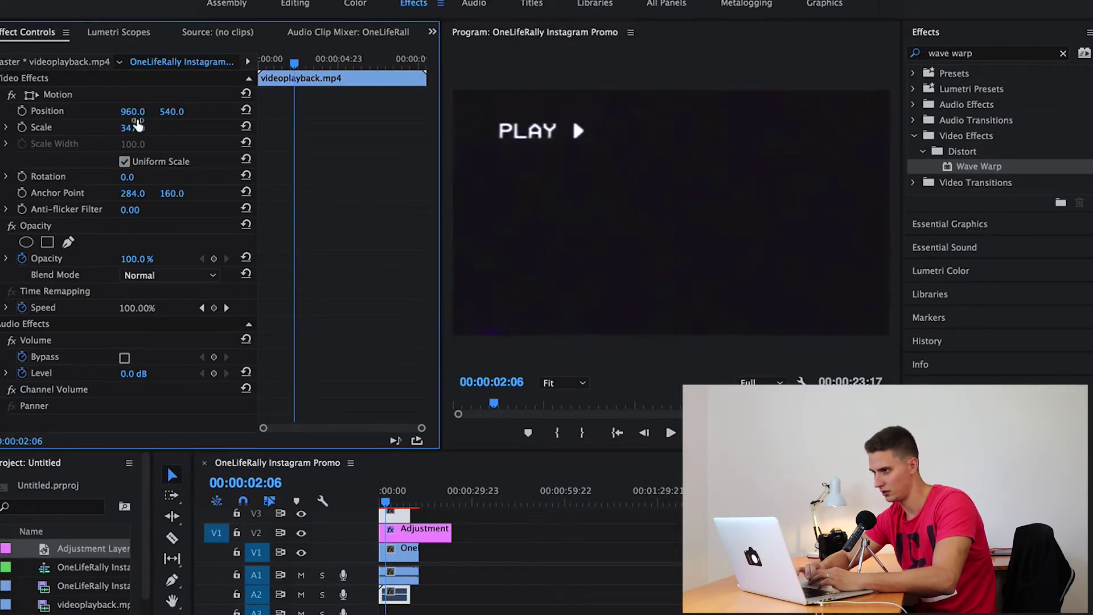
# Step: After trying Soft Light and Overlay, blend the PLAY overlay with Screen at 88% opacity
pyautogui.click(166, 276)
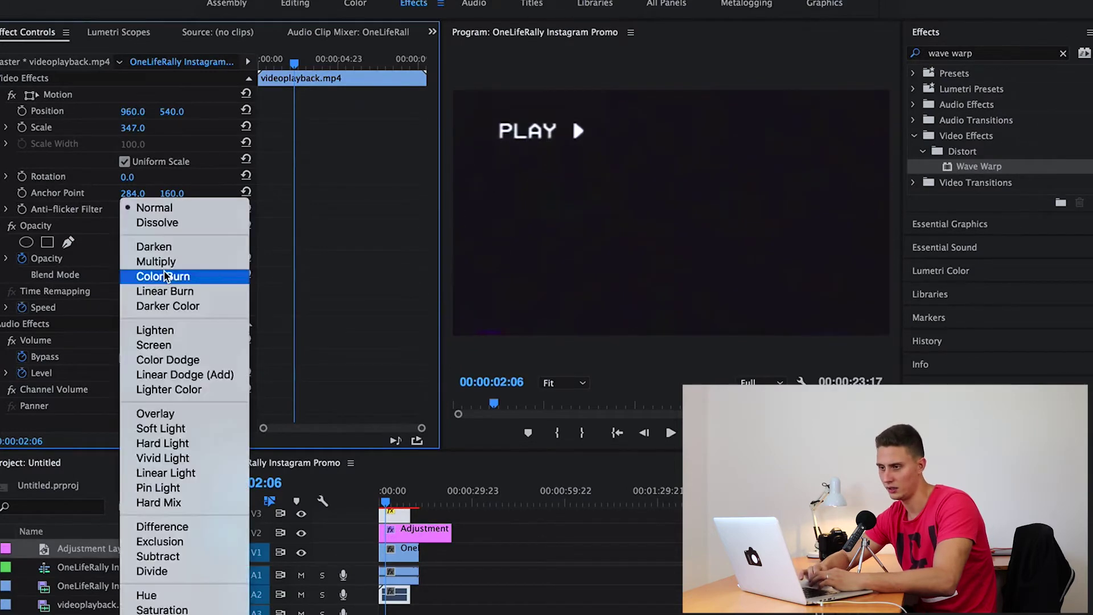
pyautogui.click(159, 428)
pyautogui.click(169, 275)
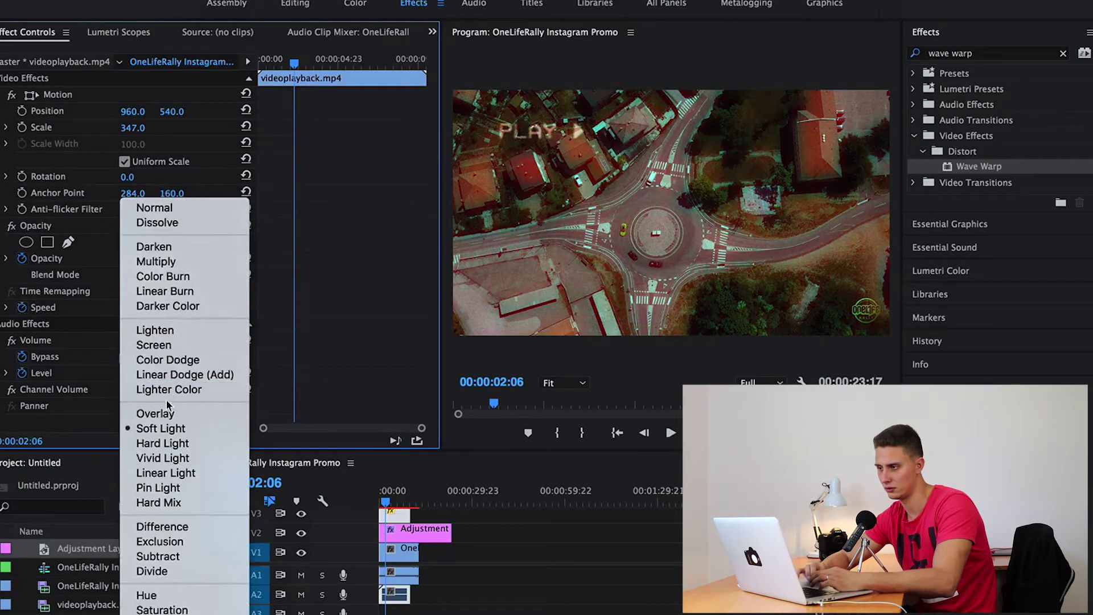
pyautogui.click(164, 415)
pyautogui.click(184, 282)
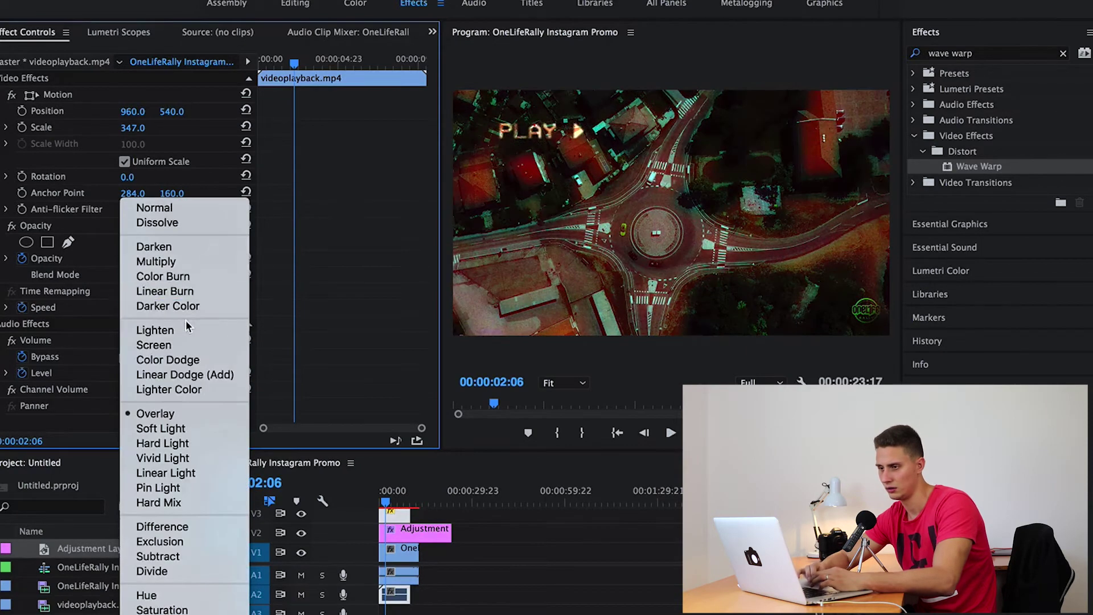
pyautogui.click(185, 348)
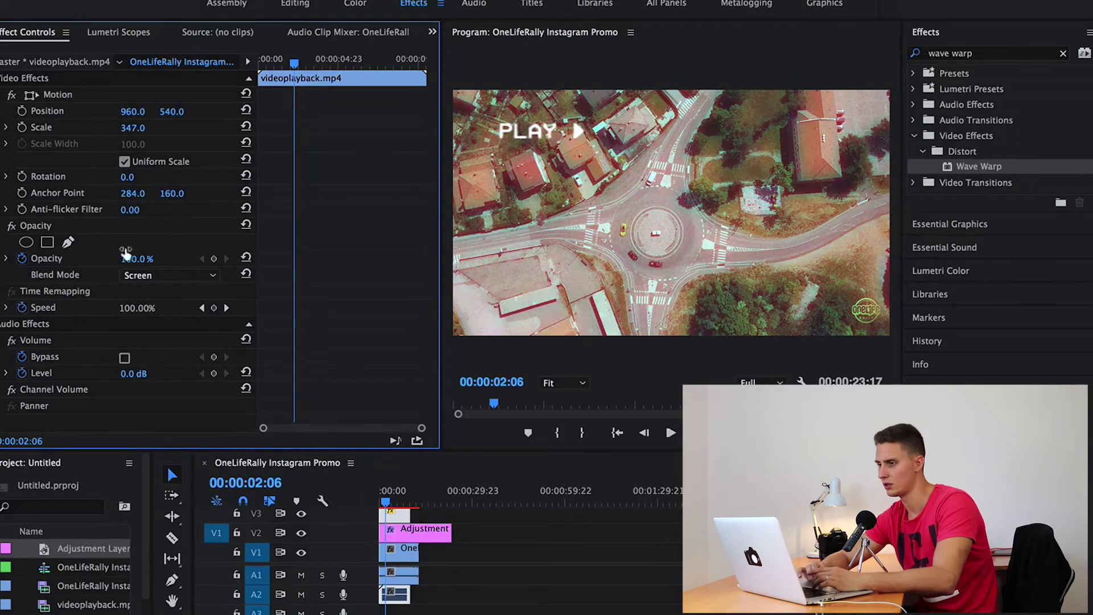
pyautogui.moveTo(137, 258); pyautogui.dragTo(129, 259)
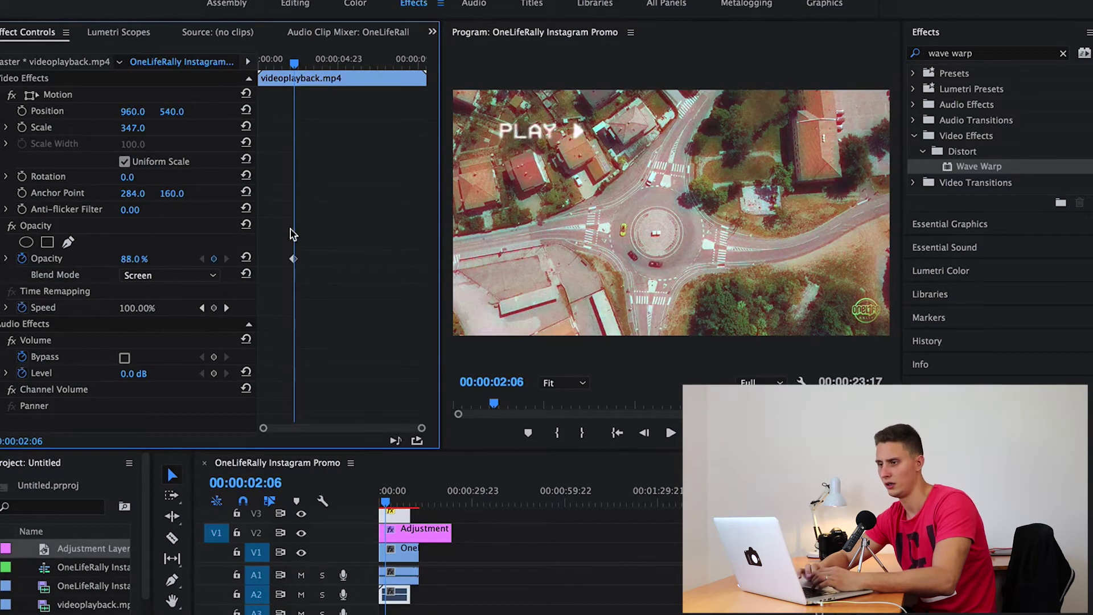
# Step: Remove the overlay's opacity keyframe so opacity stays fixed at 88%
pyautogui.click(20, 259)
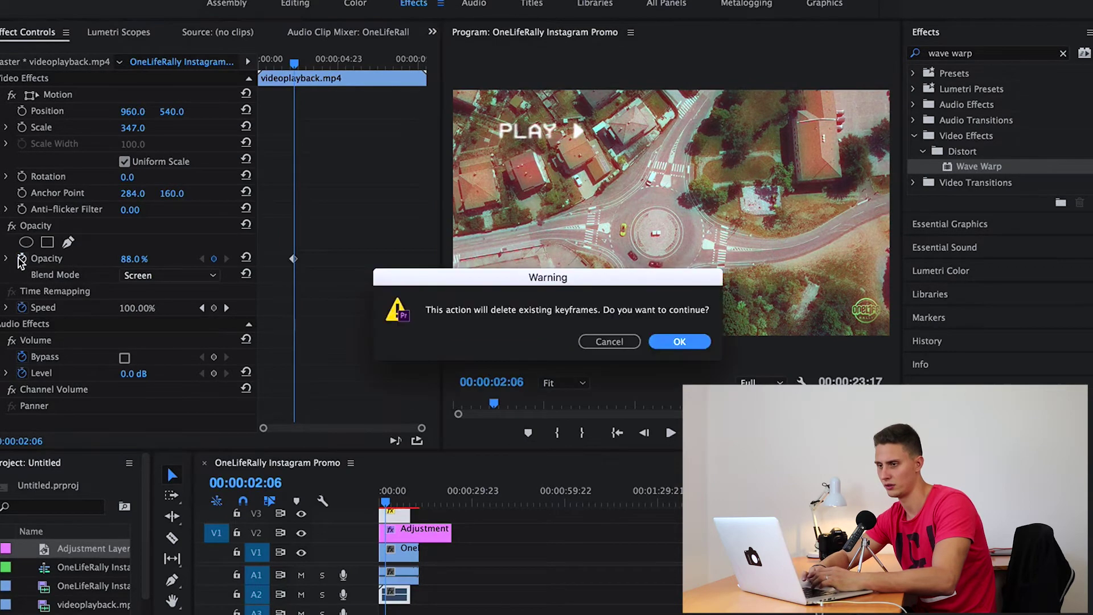
pyautogui.click(680, 341)
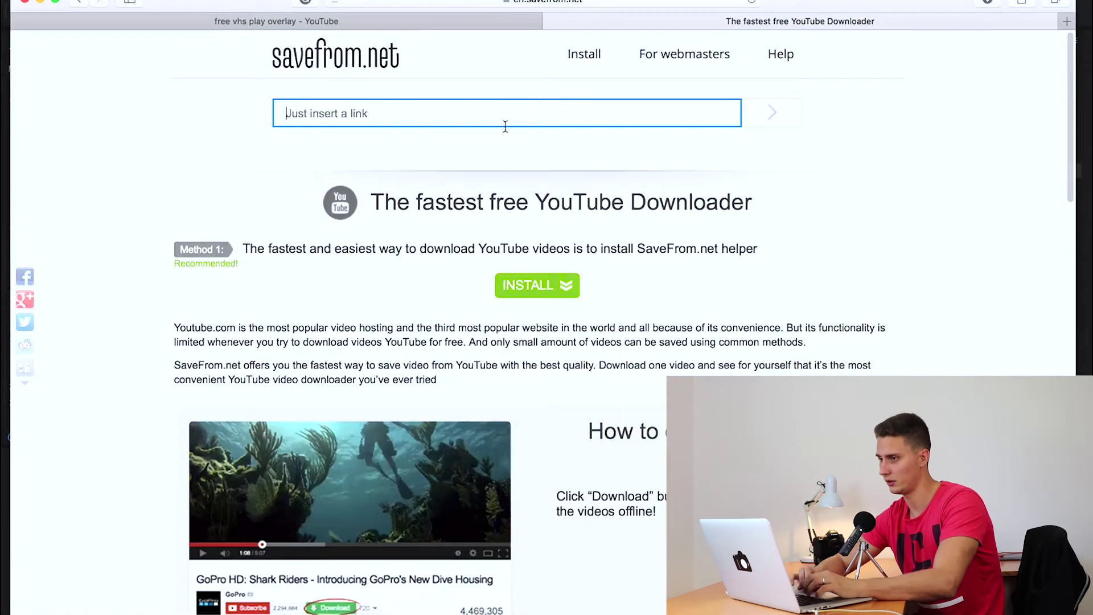
# Step: Search YouTube for 'free vhs overlay'
pyautogui.click(319, 21)
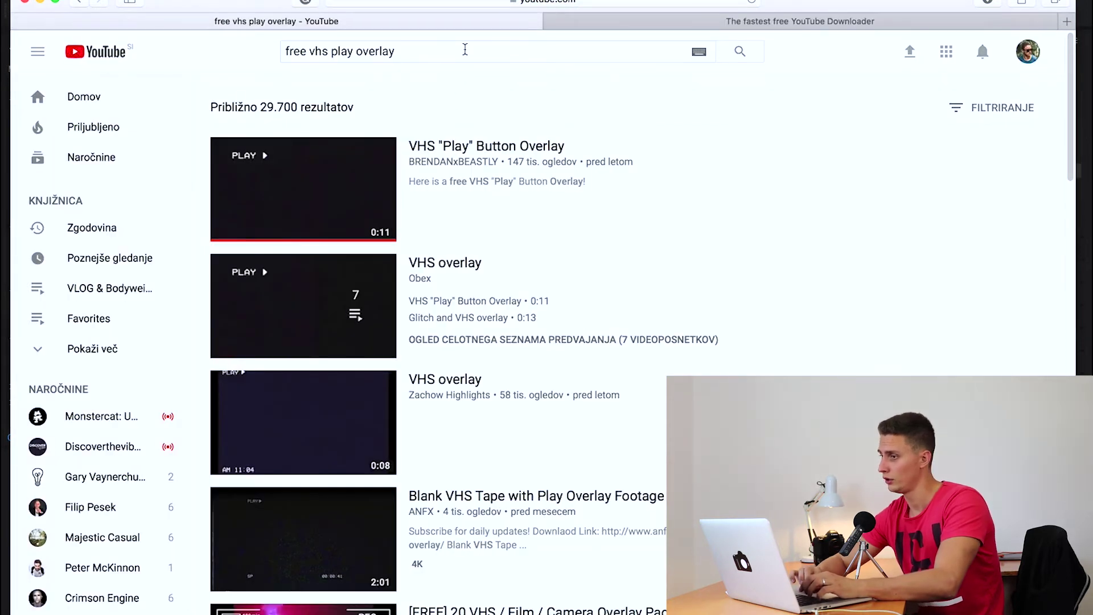
pyautogui.click(465, 50)
pyautogui.press('super+a')
pyautogui.write('free')
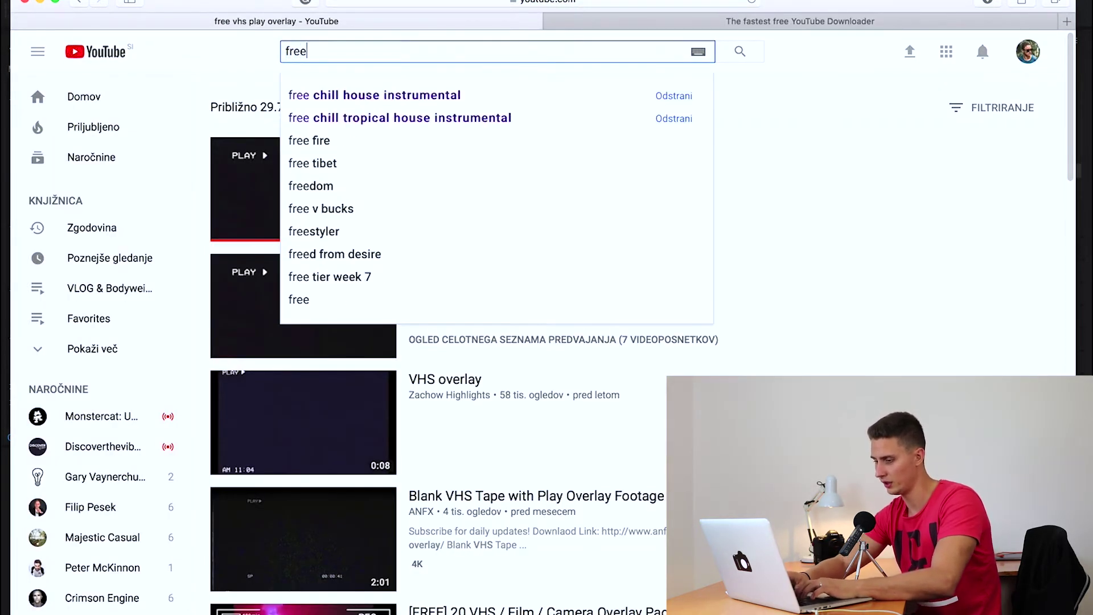
pyautogui.write(' vhs overlay')
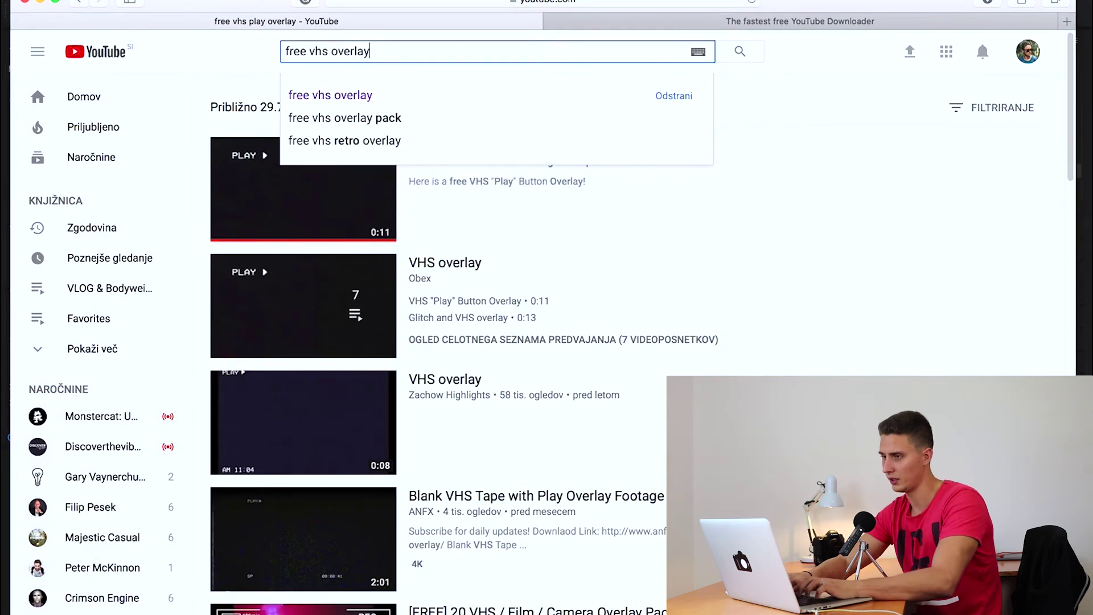
pyautogui.press('Return')
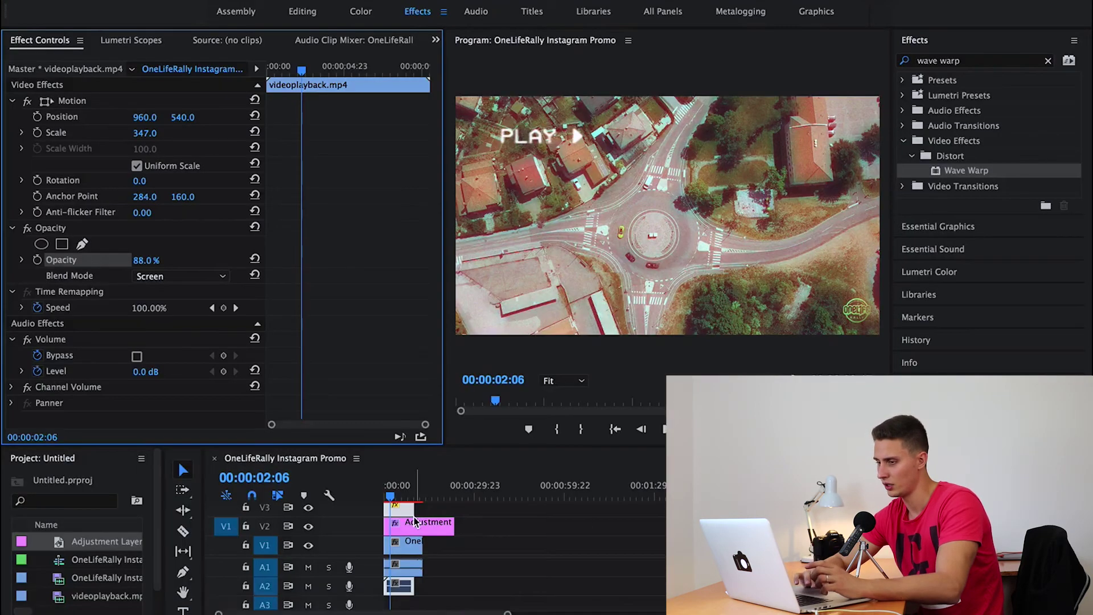
pyautogui.click(406, 513)
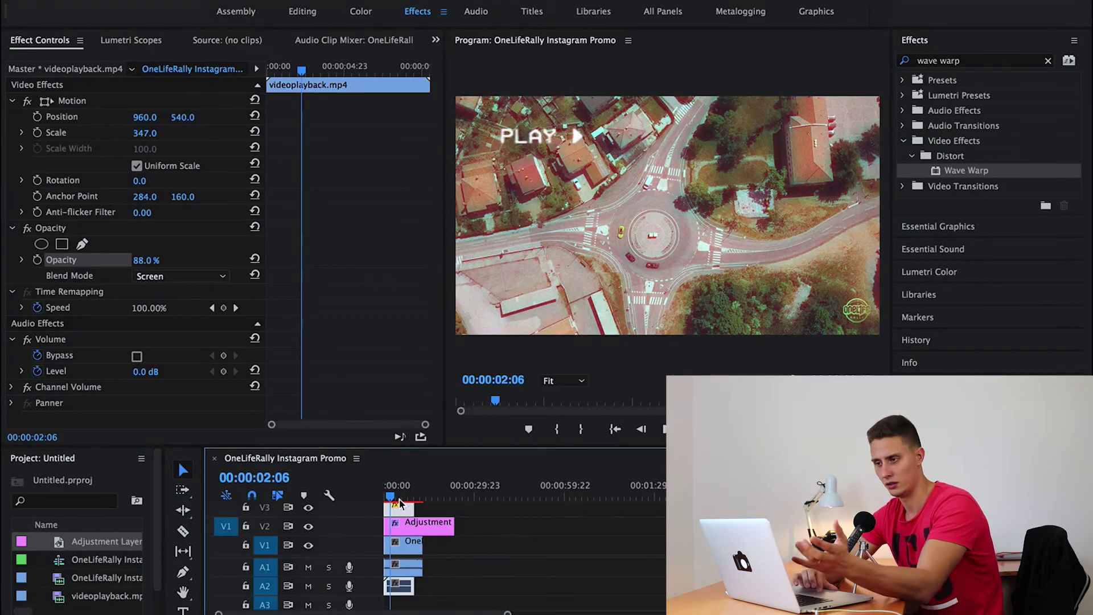
pyautogui.click(201, 276)
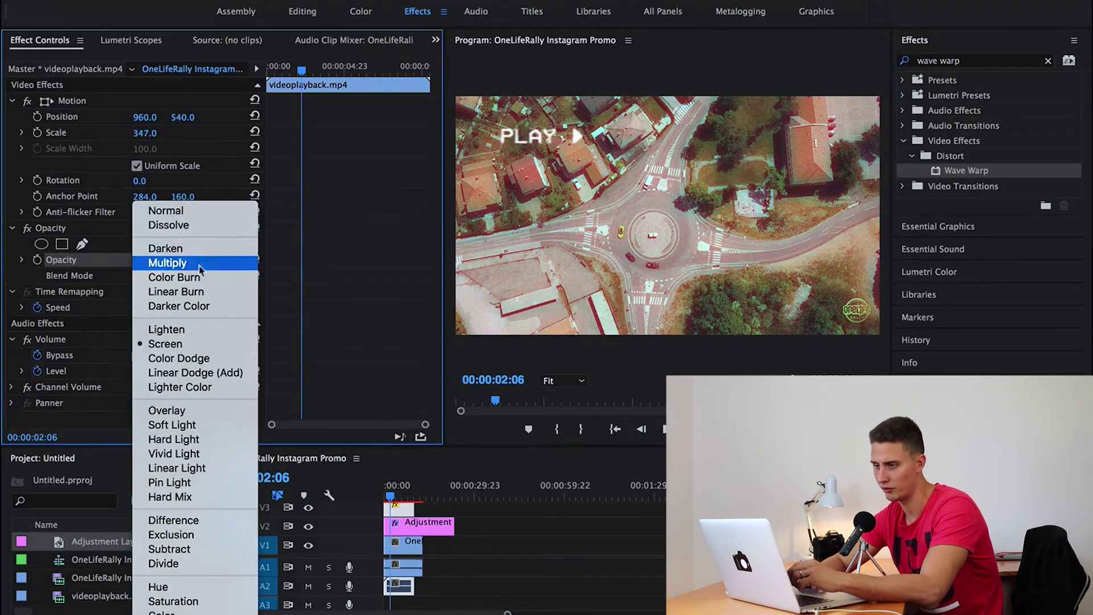